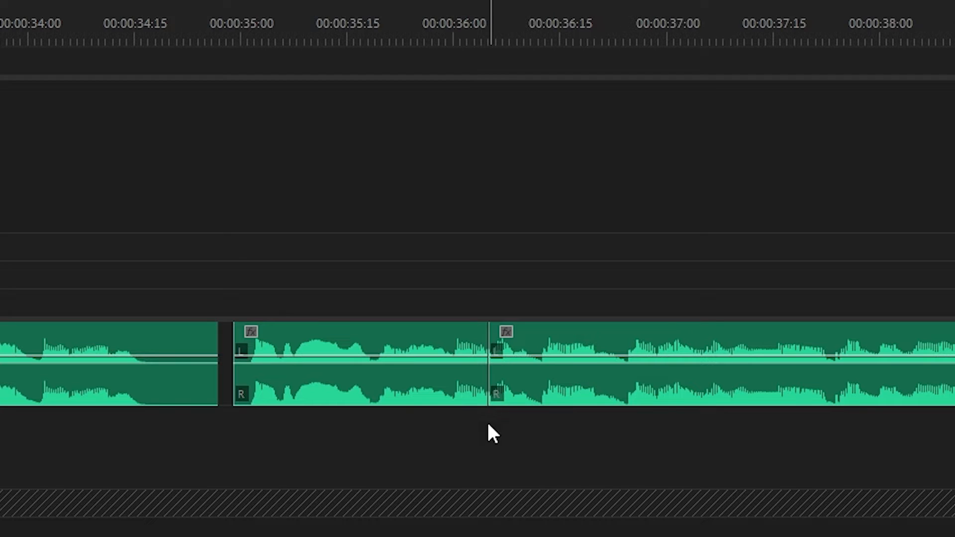
# Play the voiceover around the cut near 00:00:36 to review the split between the two closing phrases.
pyautogui.click(490, 21)
pyautogui.press('space')
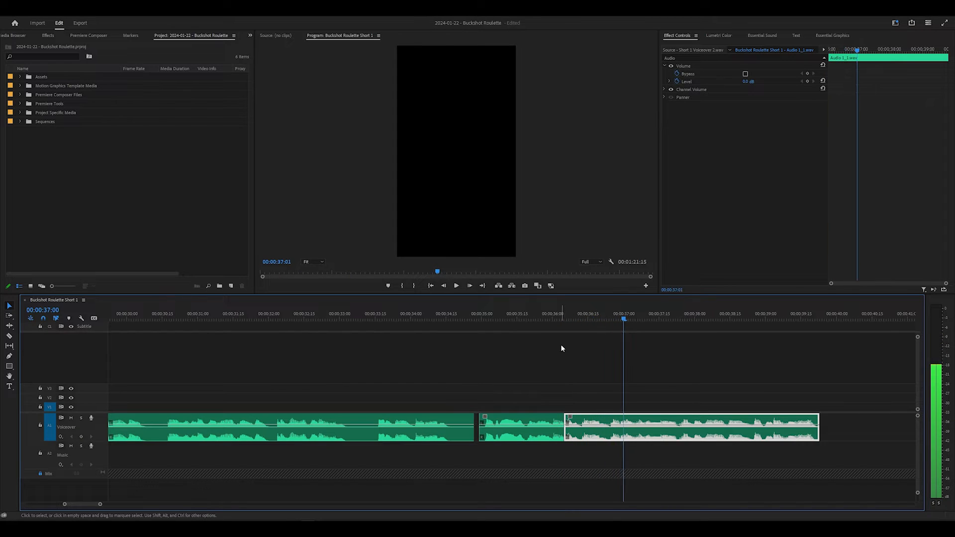
pyautogui.click(481, 119)
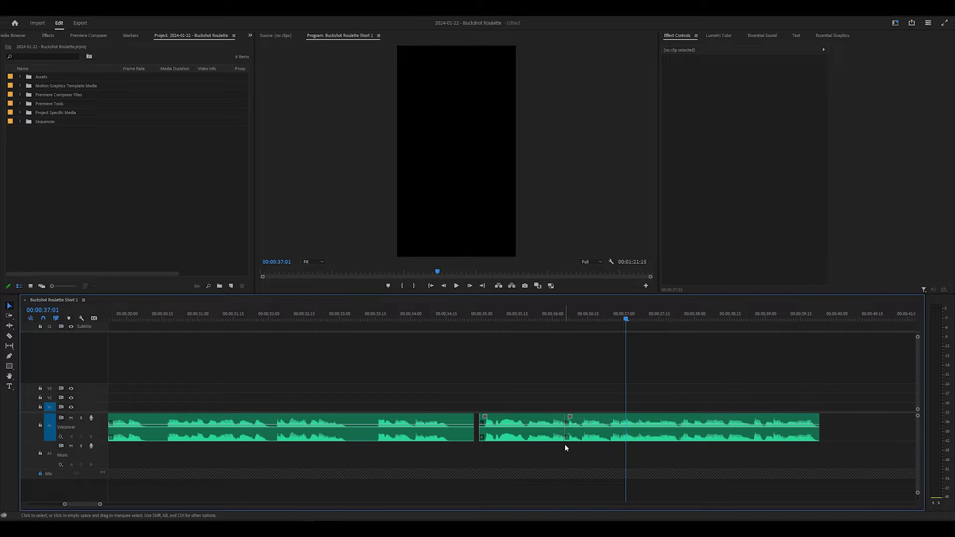
pyautogui.click(563, 314)
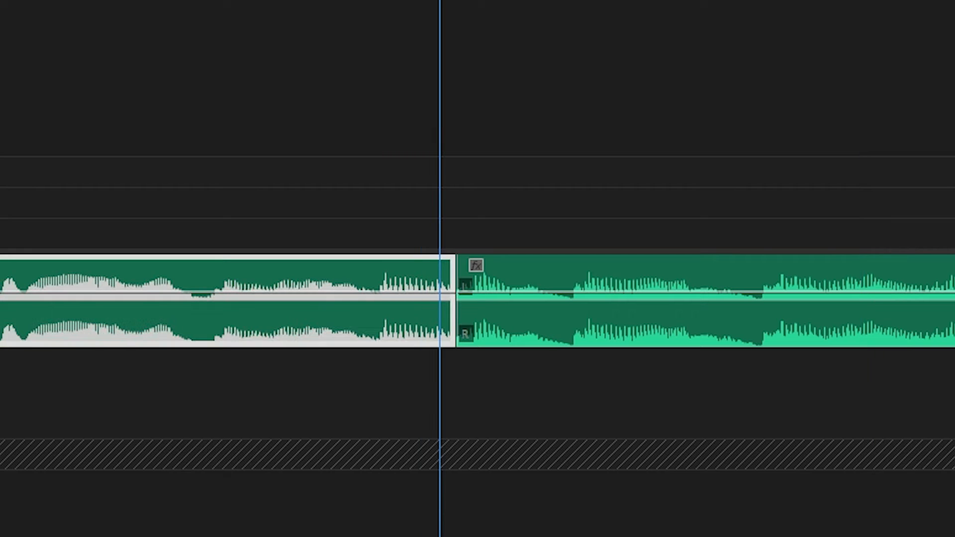
pyautogui.press('Left')
pyautogui.click(478, 31)
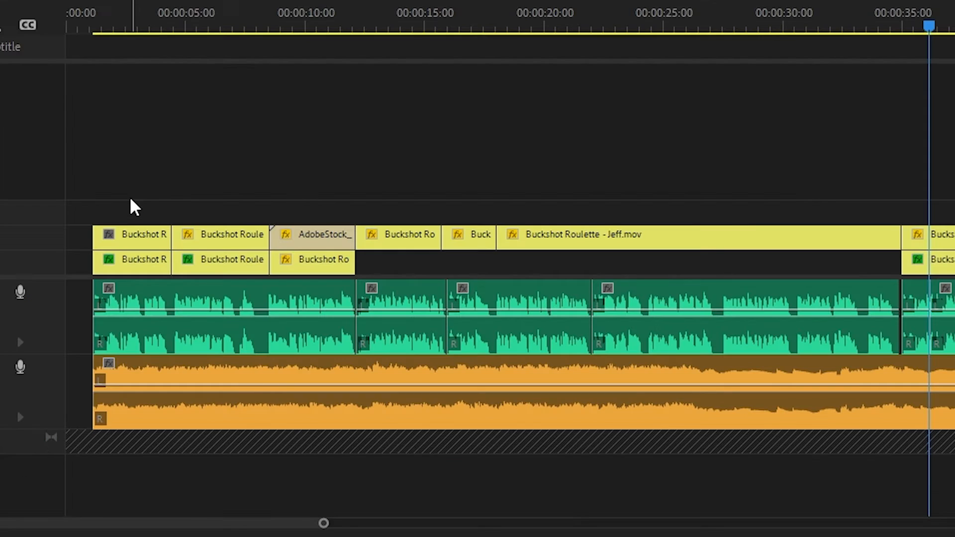
# Scrub through the closing section from about 00:00:34 to examine where the last video clips and the voiceover cut fall.
pyautogui.moveTo(162, 7); pyautogui.dragTo(872, 21)
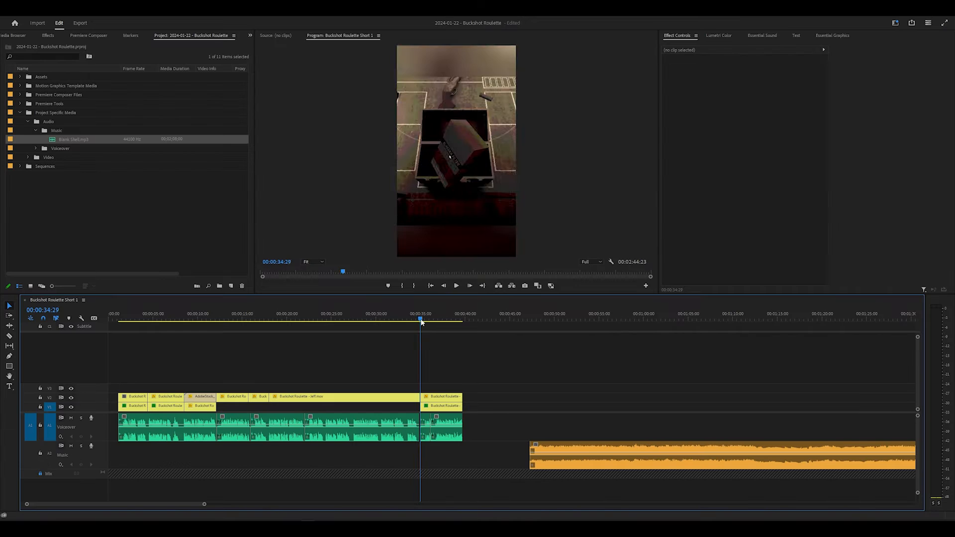
pyautogui.moveTo(419, 323); pyautogui.dragTo(416, 322)
pyautogui.press('=')
pyautogui.press('=')
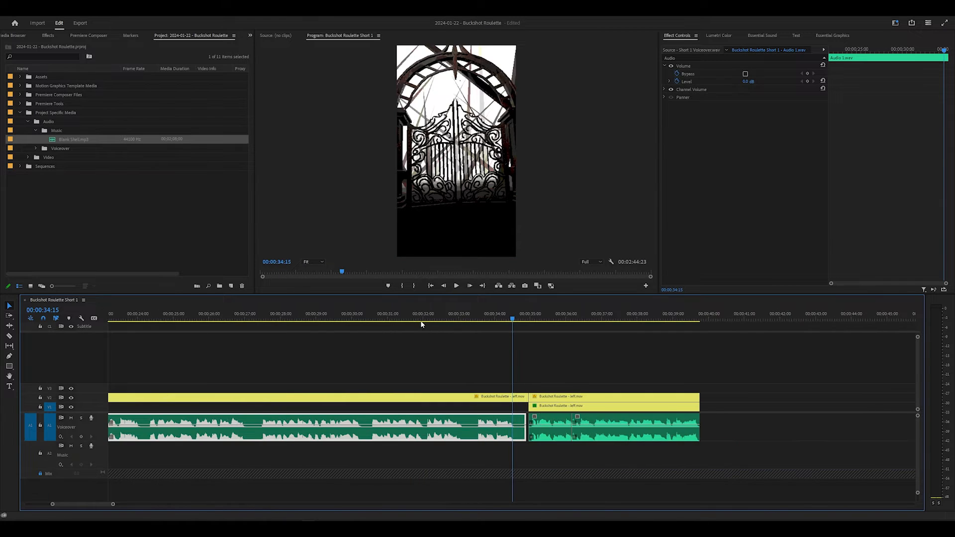
pyautogui.scroll(-1, 506, 355)
pyautogui.scroll(-1, 506, 356)
pyautogui.moveTo(421, 319); pyautogui.dragTo(493, 319)
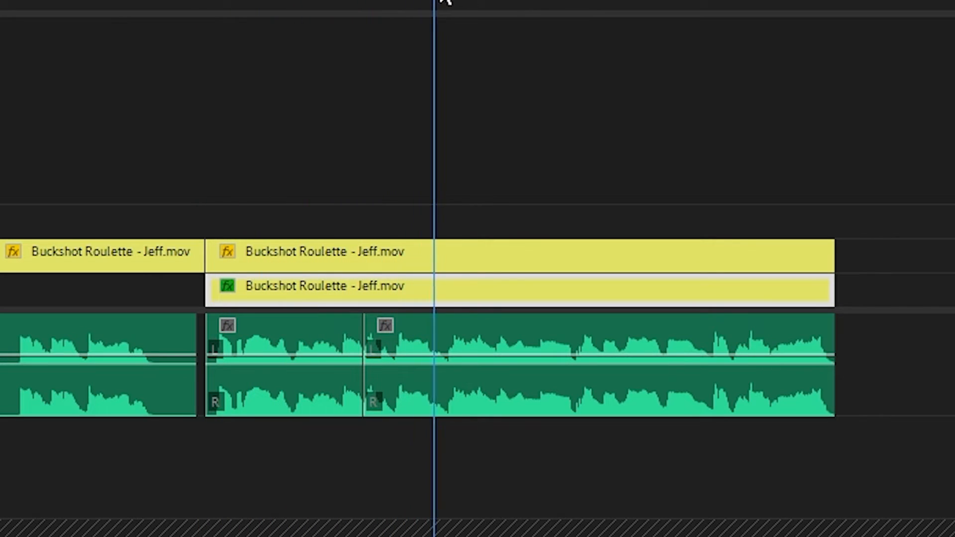
pyautogui.moveTo(442, 1); pyautogui.dragTo(360, 17)
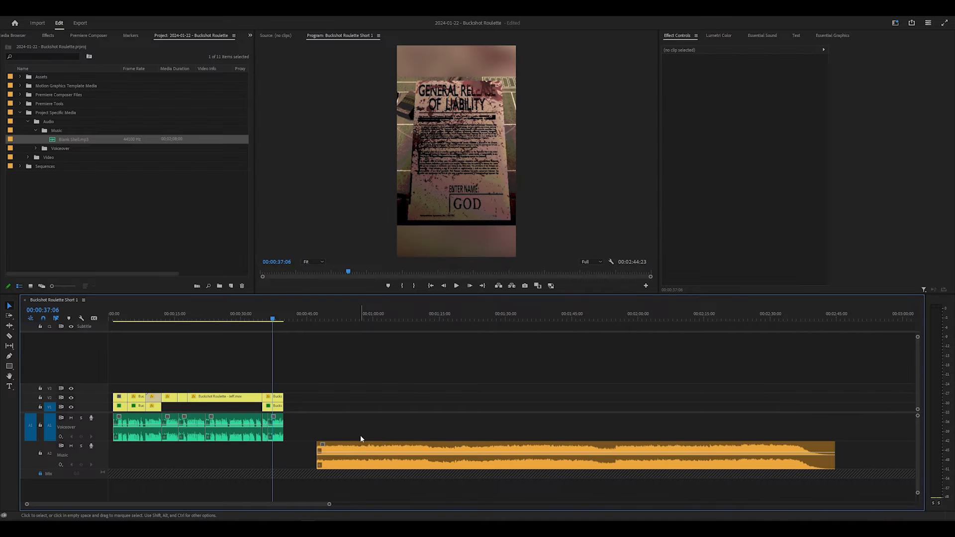
# Move the music clip beneath the closing section and split it where the last video clips begin.
pyautogui.click(379, 447)
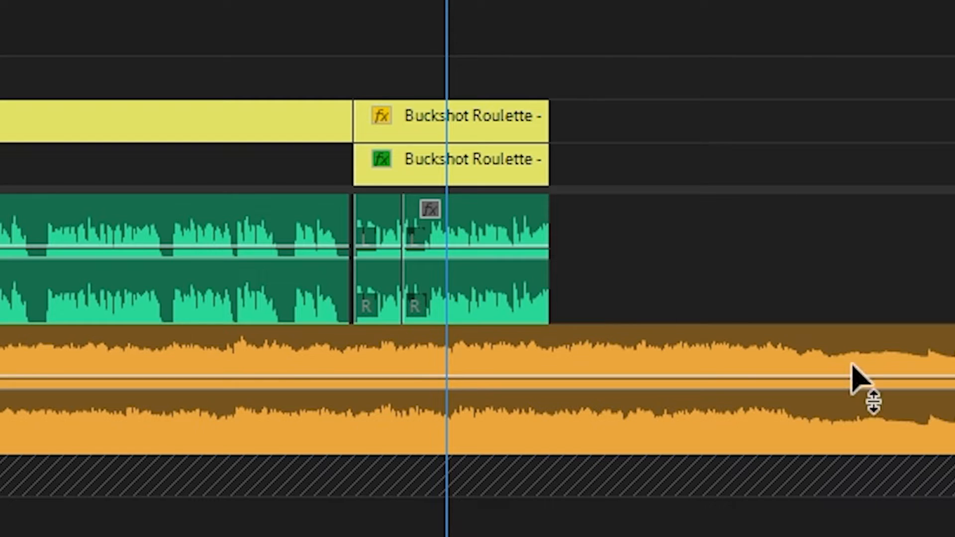
pyautogui.press('c')
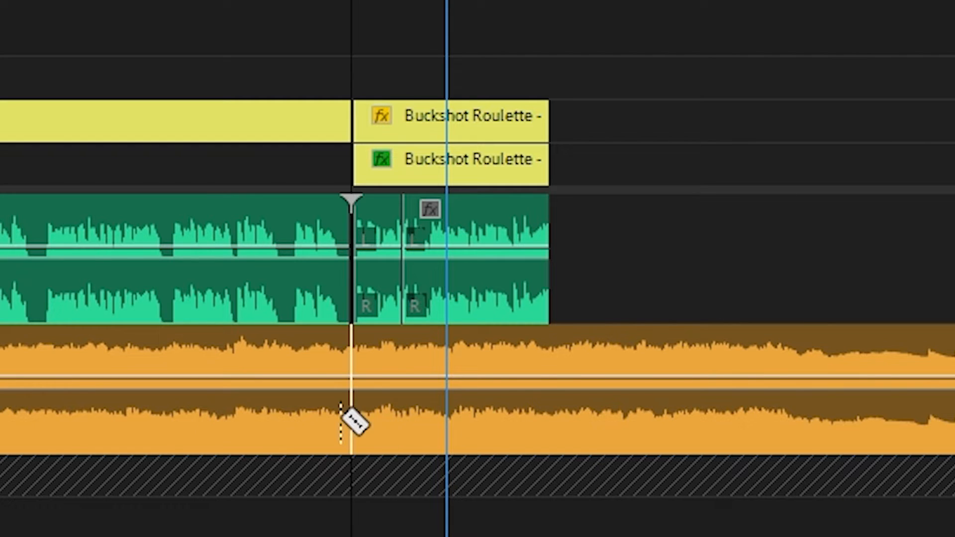
pyautogui.click(359, 366)
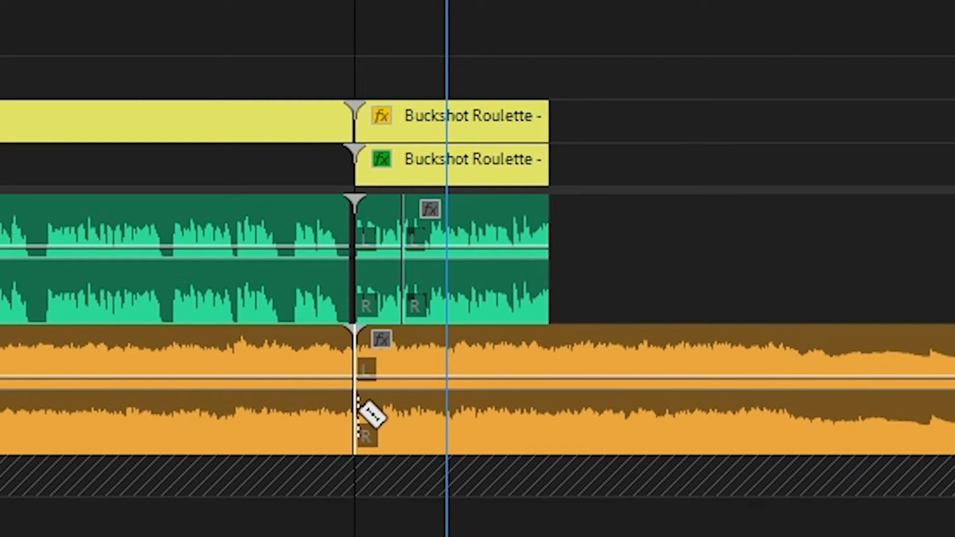
pyautogui.press('v')
# Split the music again well past the end of the video and delete the remainder.
pyautogui.press('c')
pyautogui.click(845, 349)
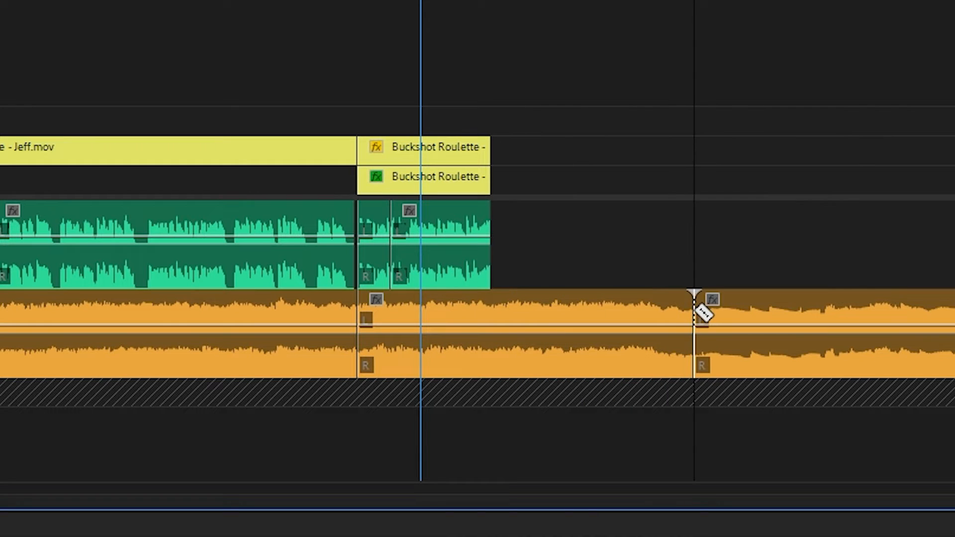
pyautogui.press('v')
pyautogui.click(786, 318)
pyautogui.press('Delete')
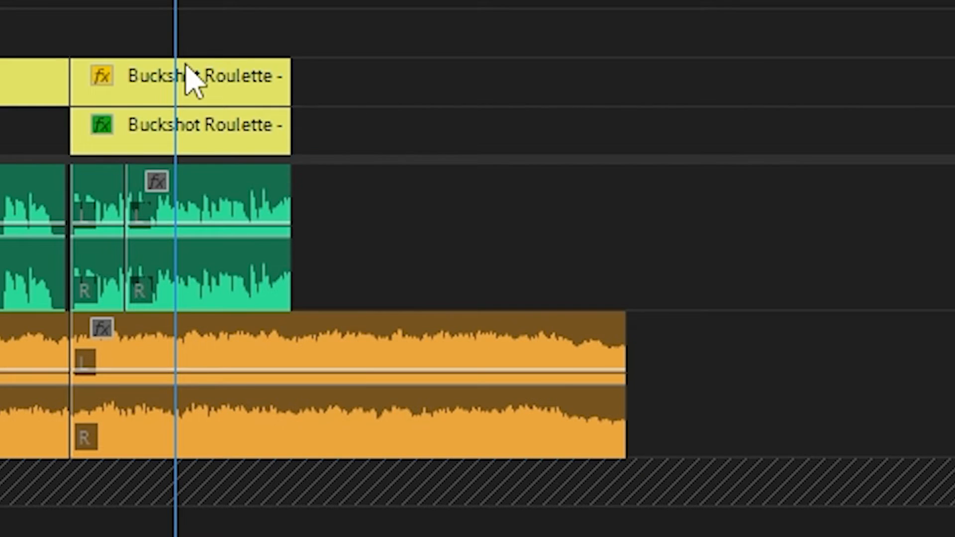
# Split both closing video layers and the music in line with the last voiceover cut.
pyautogui.press('=')
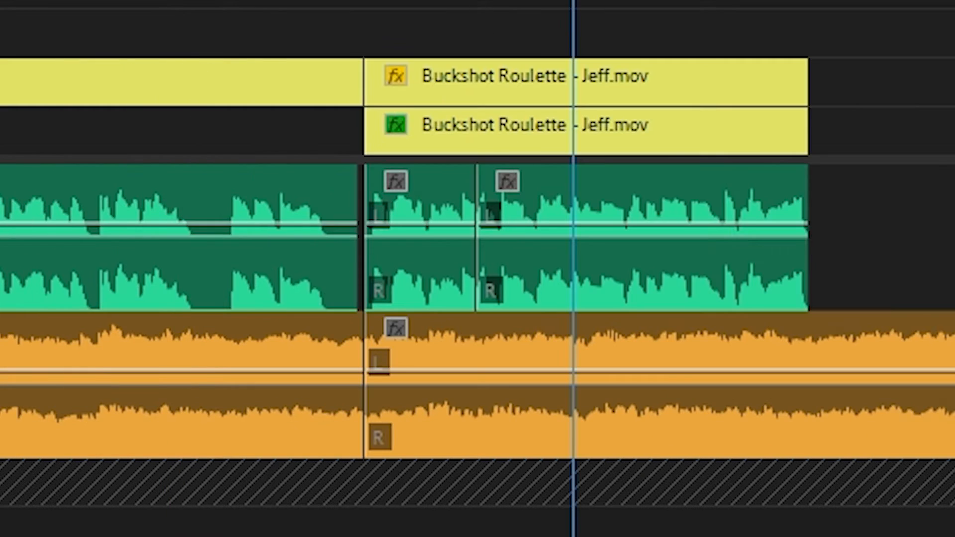
pyautogui.hscroll(2, 478, 259)
pyautogui.click(366, 125)
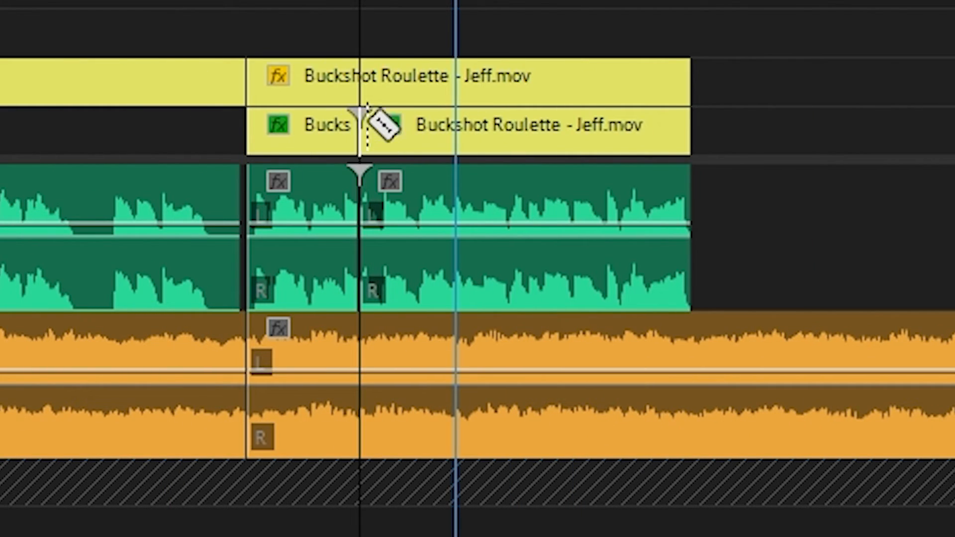
pyautogui.click(368, 78)
pyautogui.click(370, 402)
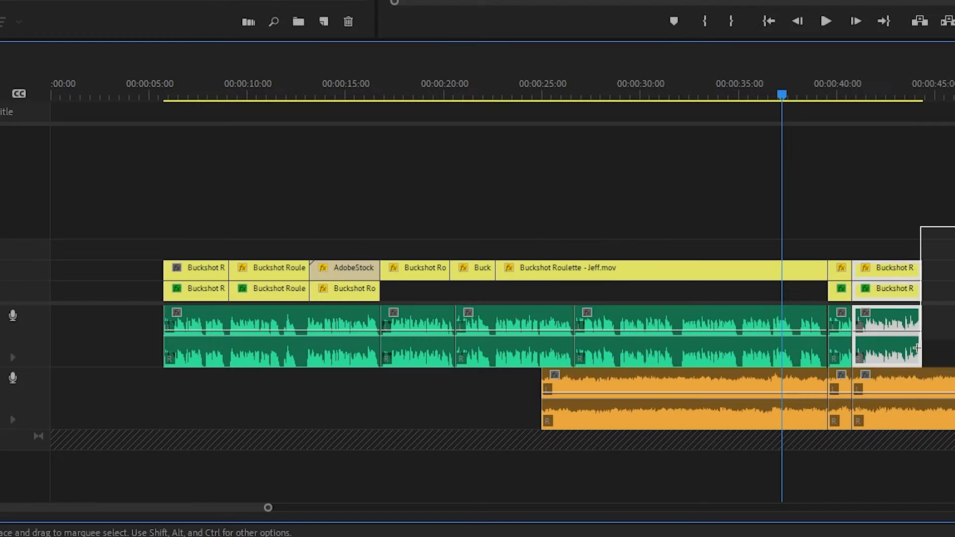
# Move the split-off end section to the start of the sequence and extend its music to meet the next music clip.
pyautogui.moveTo(904, 268); pyautogui.dragTo(142, 280)
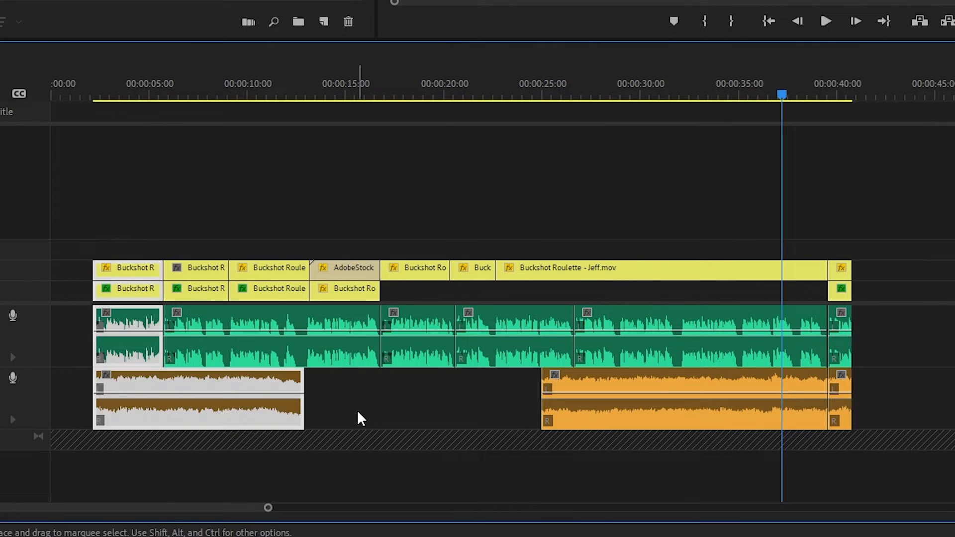
pyautogui.click(357, 410)
pyautogui.moveTo(302, 398); pyautogui.dragTo(541, 399)
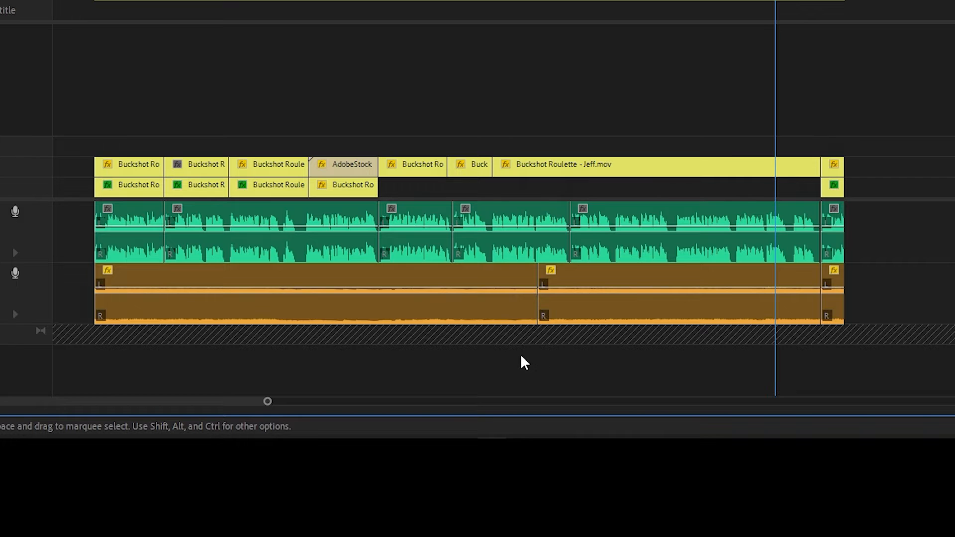
# Apply the default audio transition to the first two music clips and remove the fade at the start of the music.
pyautogui.moveTo(321, 483); pyautogui.dragTo(332, 471)
pyautogui.moveTo(547, 328); pyautogui.dragTo(561, 276)
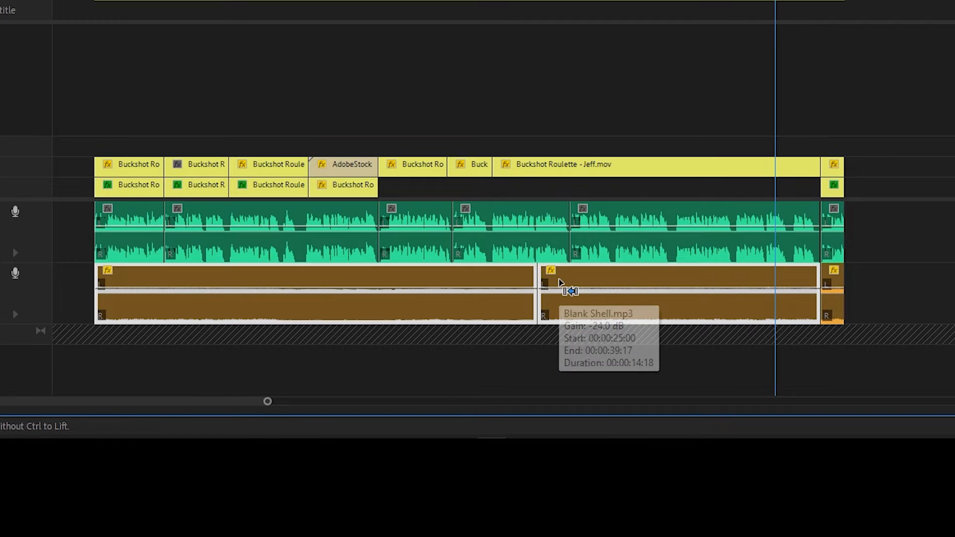
pyautogui.hotkey('ctrl', 'shift', 'd')
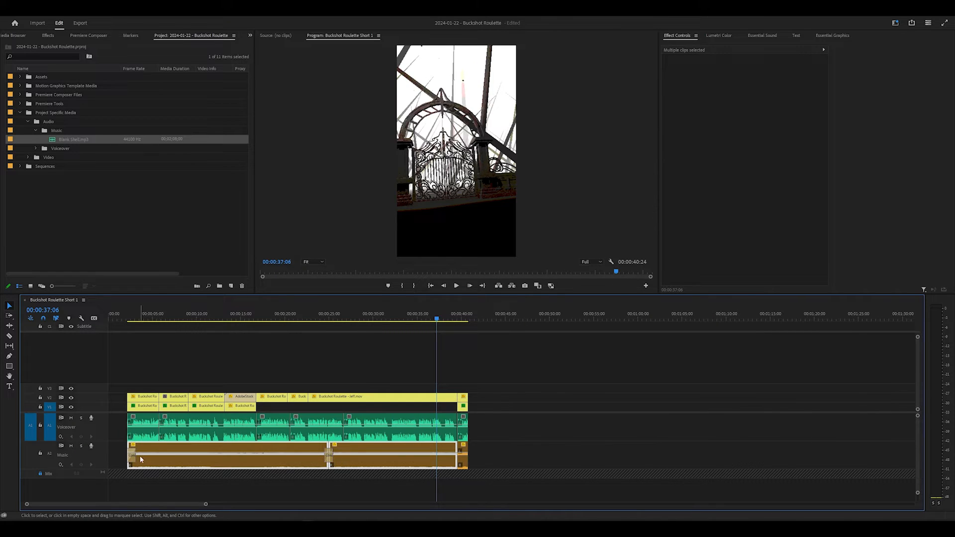
pyautogui.click(133, 459)
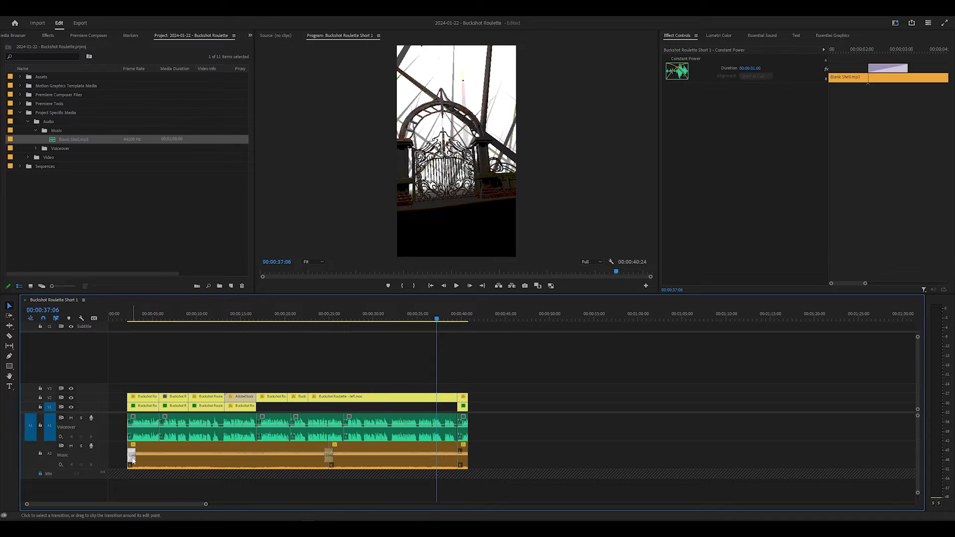
pyautogui.press('Delete')
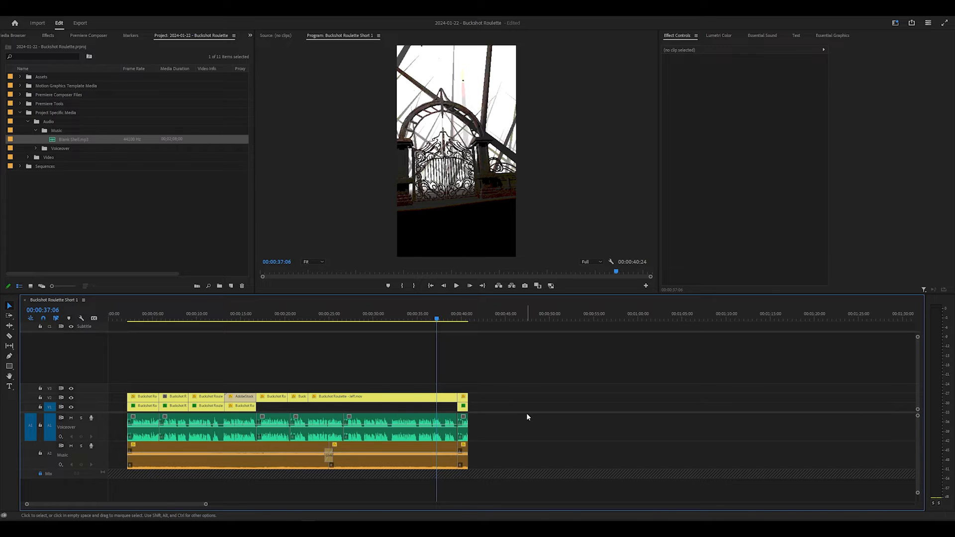
# Place the playhead at the end of the sequence and enable Loop for the Program monitor's playback.
pyautogui.click(471, 316)
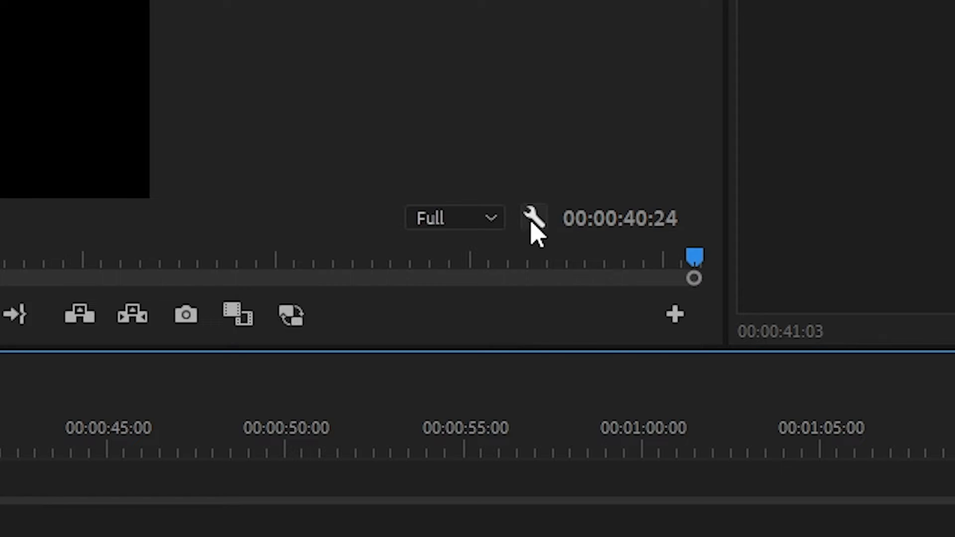
pyautogui.click(611, 263)
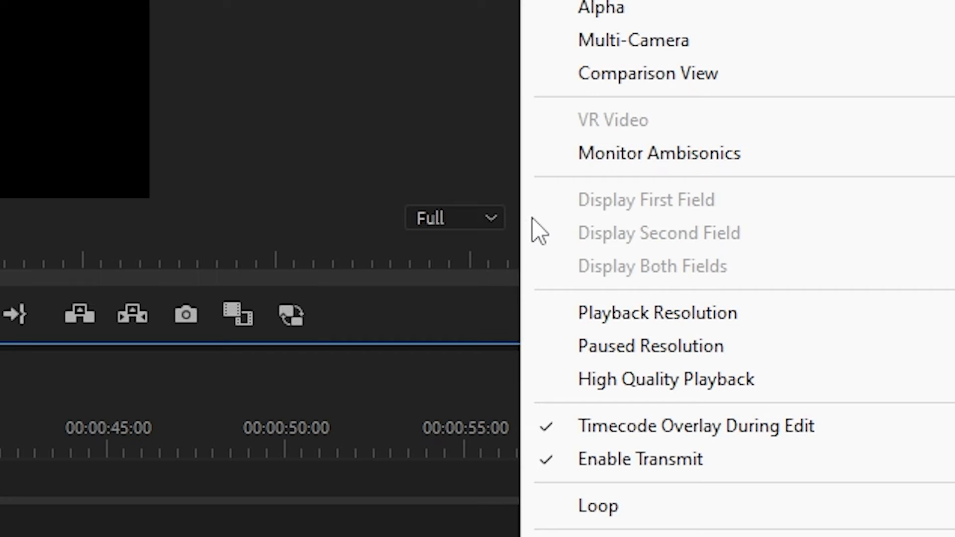
pyautogui.click(635, 509)
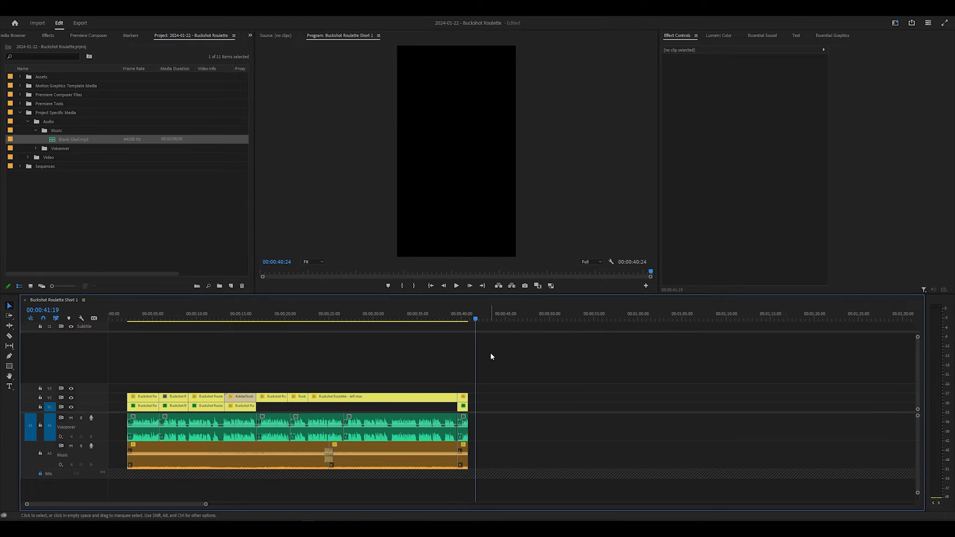
# Play the sequence from shortly before its end to check how it loops back to the start.
pyautogui.click(466, 321)
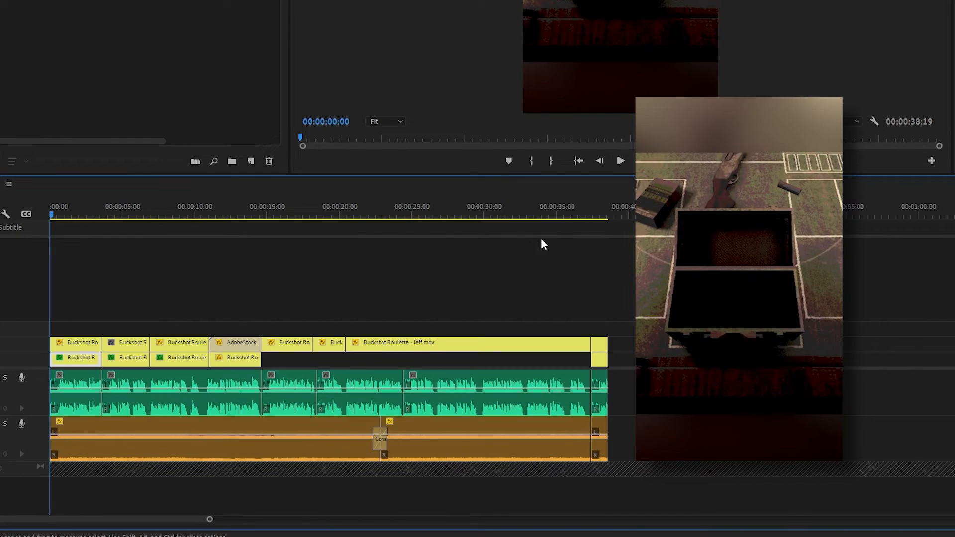
pyautogui.click(435, 319)
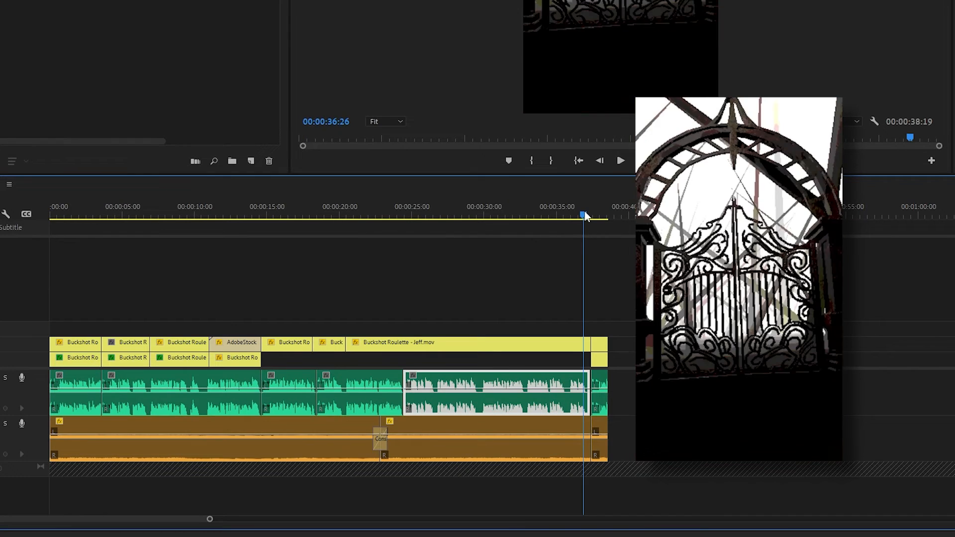
pyautogui.press('space')
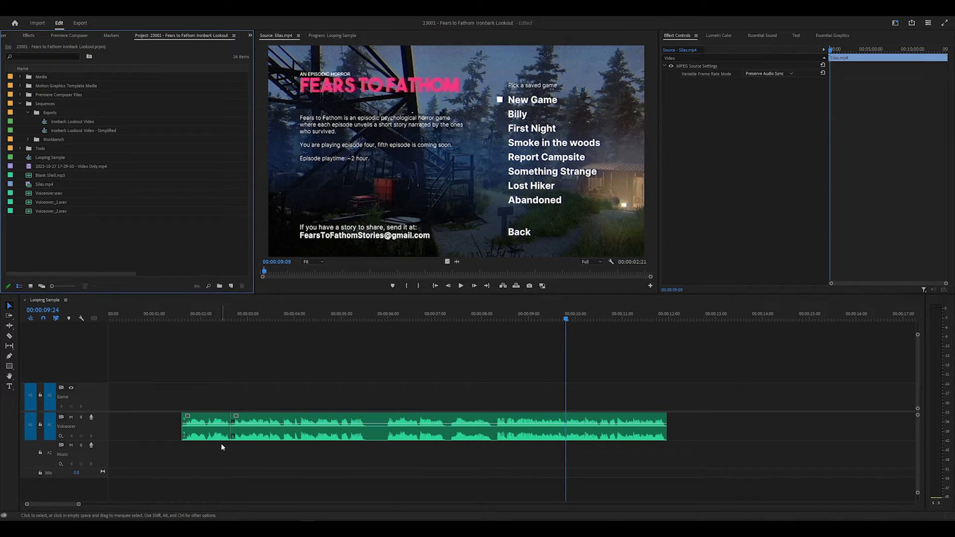
# Play the voiceover in the Looping Sample sequence from the beginning of its first clip.
pyautogui.click(186, 318)
pyautogui.click(194, 335)
pyautogui.moveTo(185, 319); pyautogui.dragTo(172, 320)
pyautogui.click(208, 367)
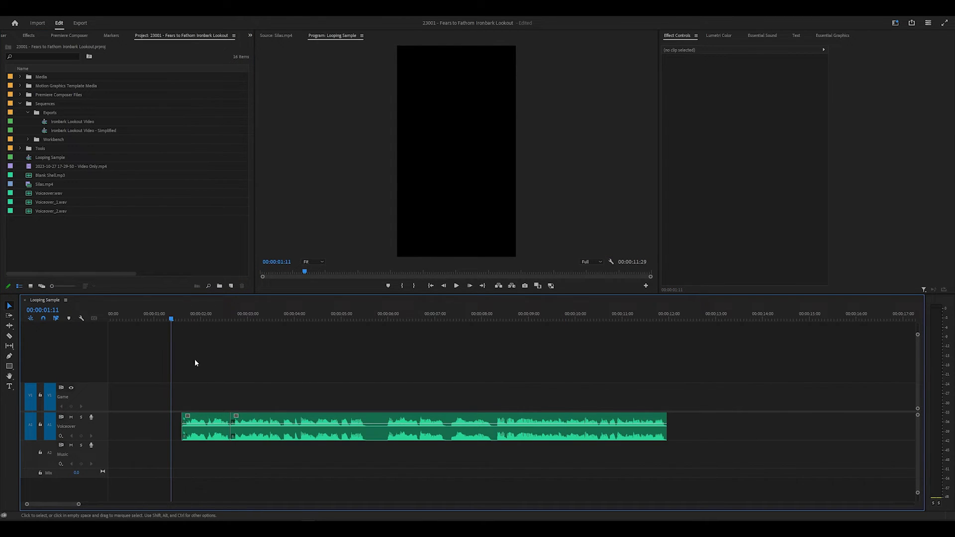
pyautogui.moveTo(189, 316); pyautogui.dragTo(182, 319)
pyautogui.press('space')
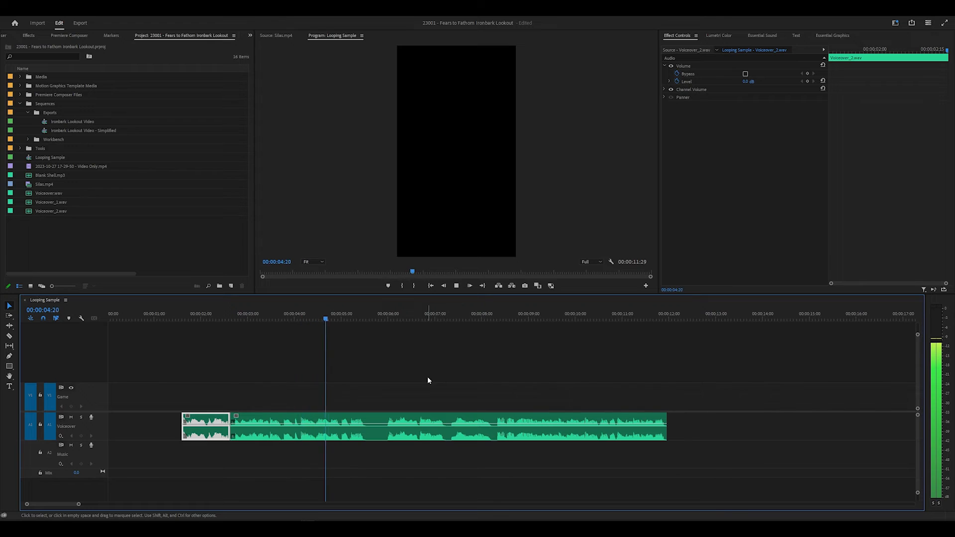
pyautogui.press('space')
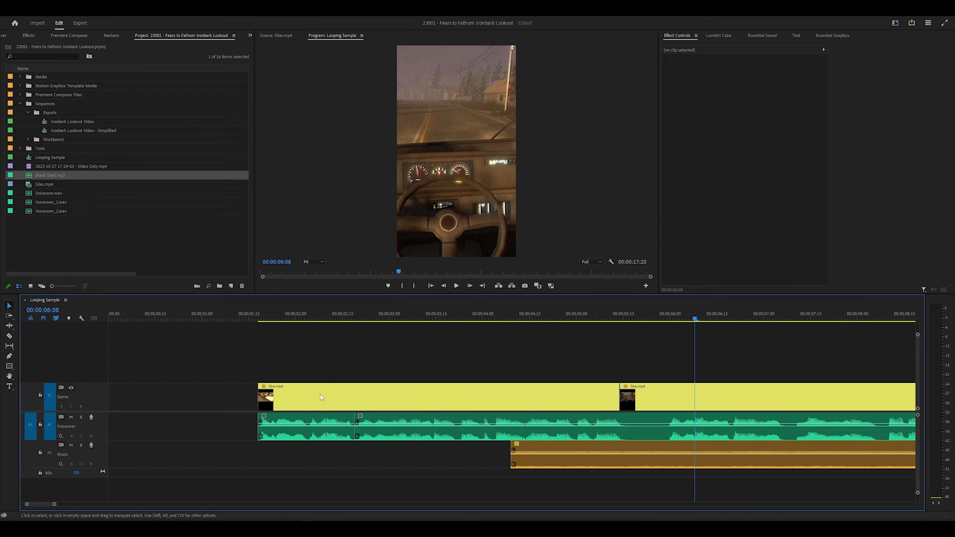
# Align the Blank Shell.mp3 music clip with the start of the video and split it at about 00:00:05.
pyautogui.moveTo(324, 316); pyautogui.dragTo(361, 317)
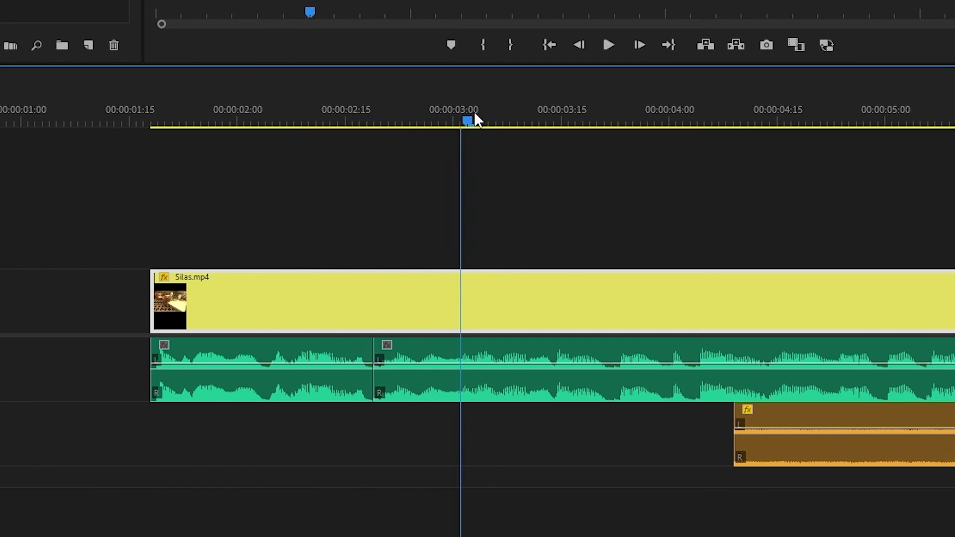
pyautogui.moveTo(390, 124); pyautogui.dragTo(446, 132)
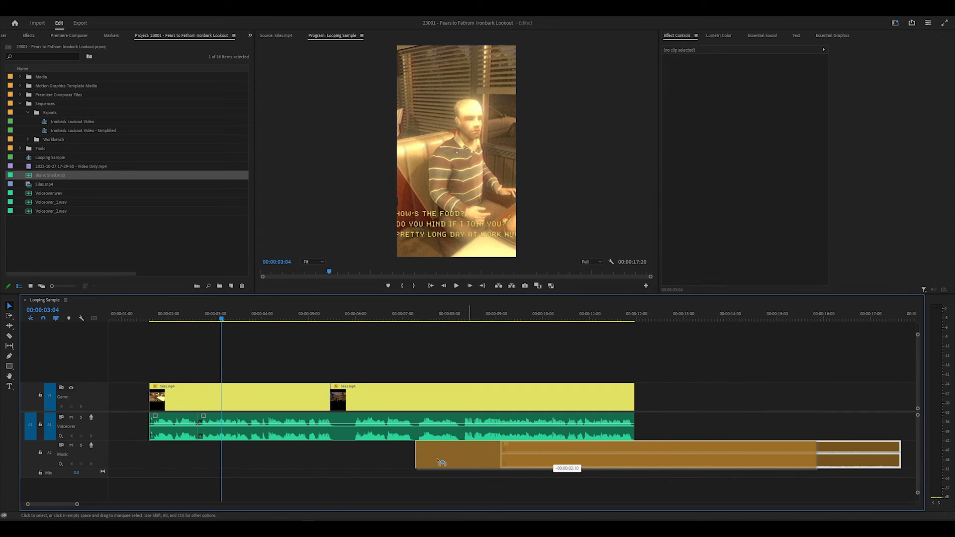
pyautogui.moveTo(472, 457); pyautogui.dragTo(204, 457)
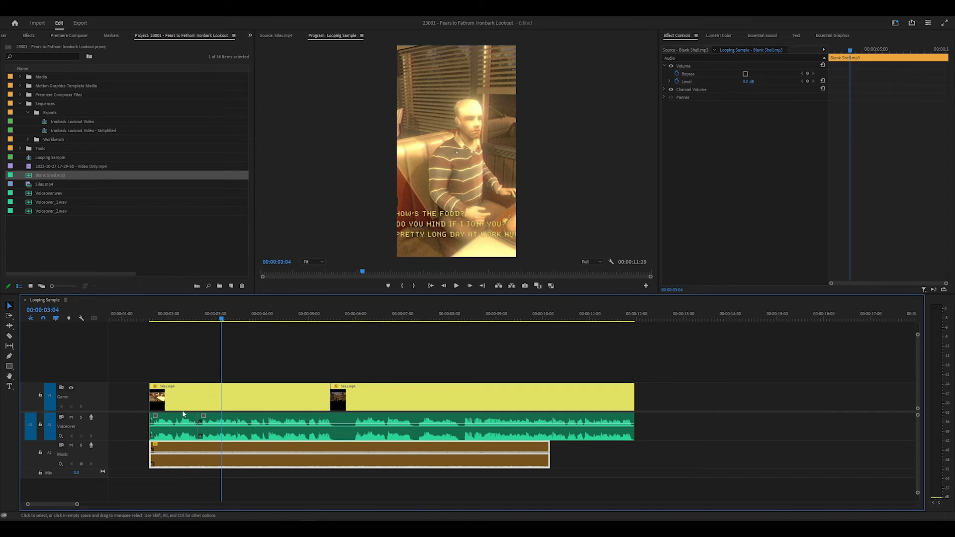
pyautogui.keyDown('ctrl'); pyautogui.click(303, 458); pyautogui.keyUp('ctrl')
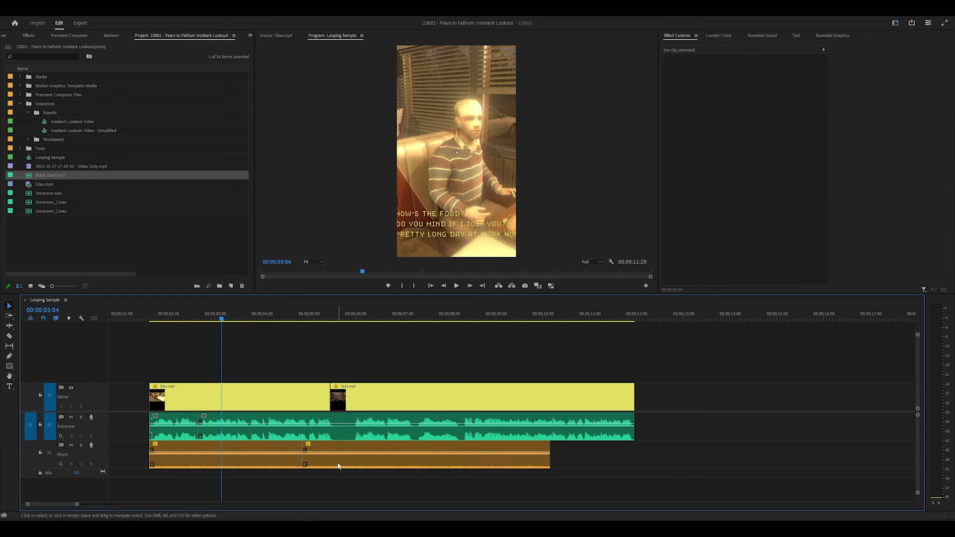
# Extend the music's start ahead of the video, and split the music and video at the cut between the first two voiceover clips.
pyautogui.click(338, 461)
pyautogui.moveTo(149, 455); pyautogui.dragTo(115, 451)
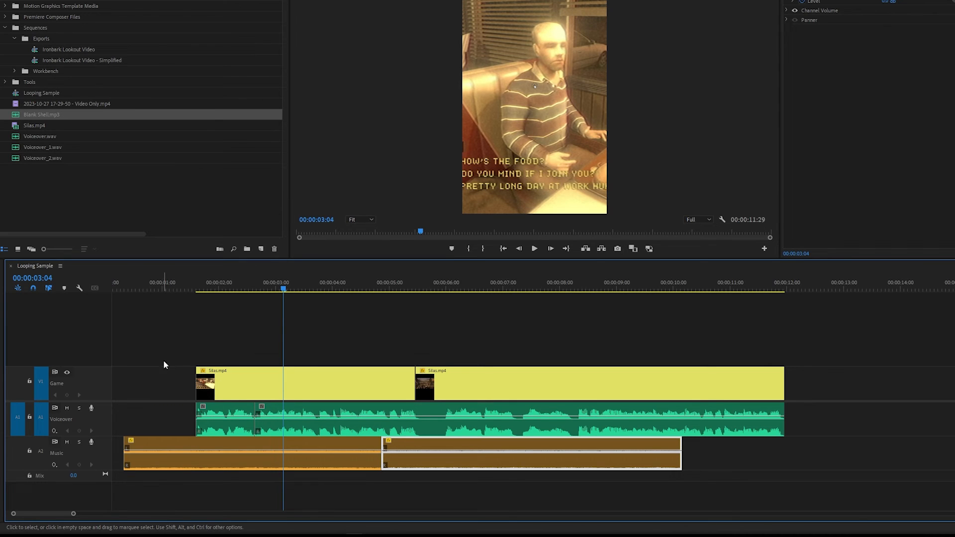
pyautogui.press('c')
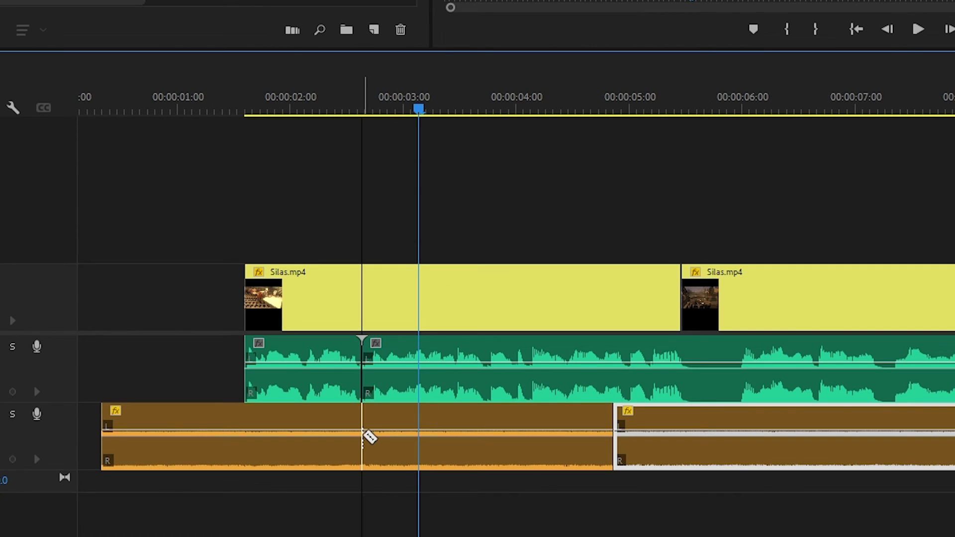
pyautogui.click(365, 436)
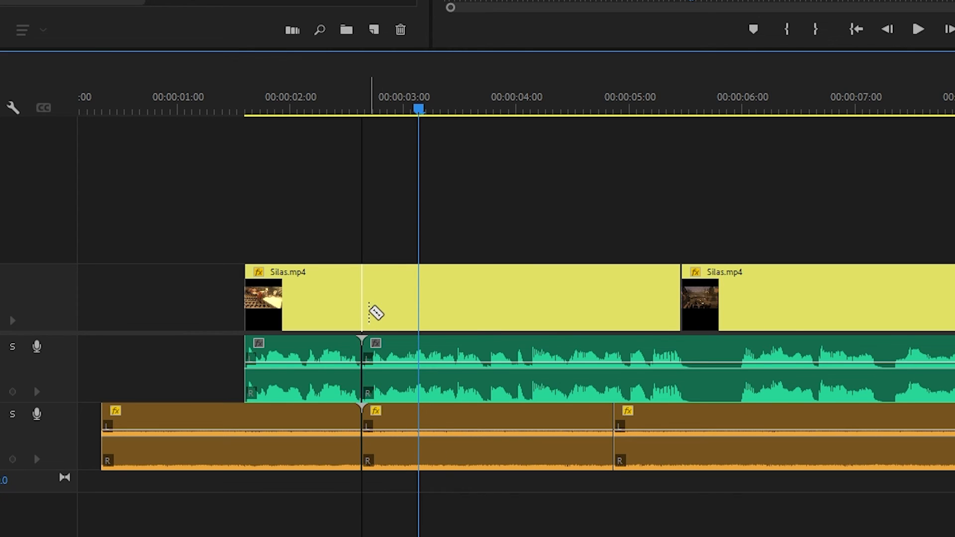
pyautogui.click(371, 309)
# Move the opening segments of the video, voiceover and music together to the end of the sequence.
pyautogui.press('v')
pyautogui.moveTo(204, 230); pyautogui.dragTo(326, 424)
pyautogui.moveTo(211, 449); pyautogui.dragTo(215, 434)
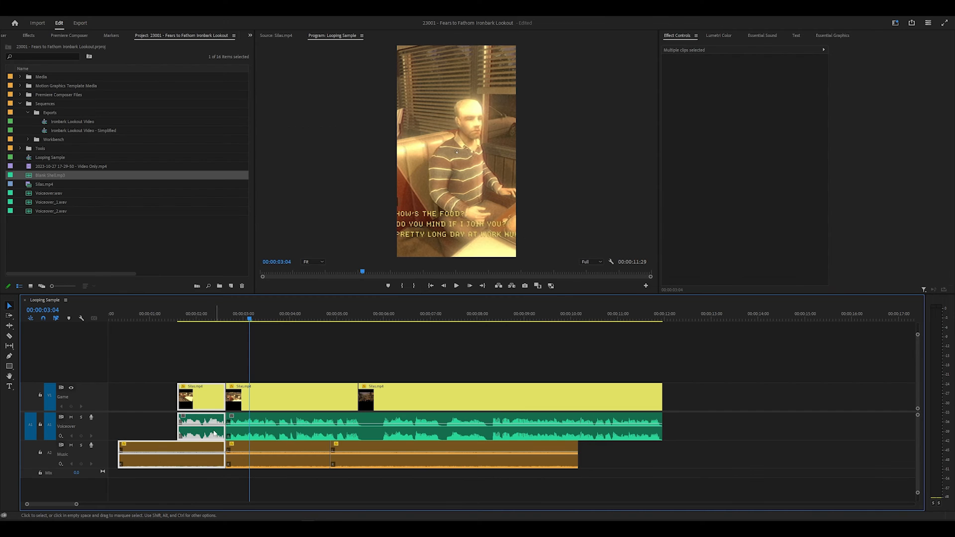
pyautogui.moveTo(206, 399); pyautogui.dragTo(693, 412)
# Extend the music to meet the moved music segment and add Constant Power crossfades at the music cuts.
pyautogui.moveTo(578, 454); pyautogui.dragTo(604, 455)
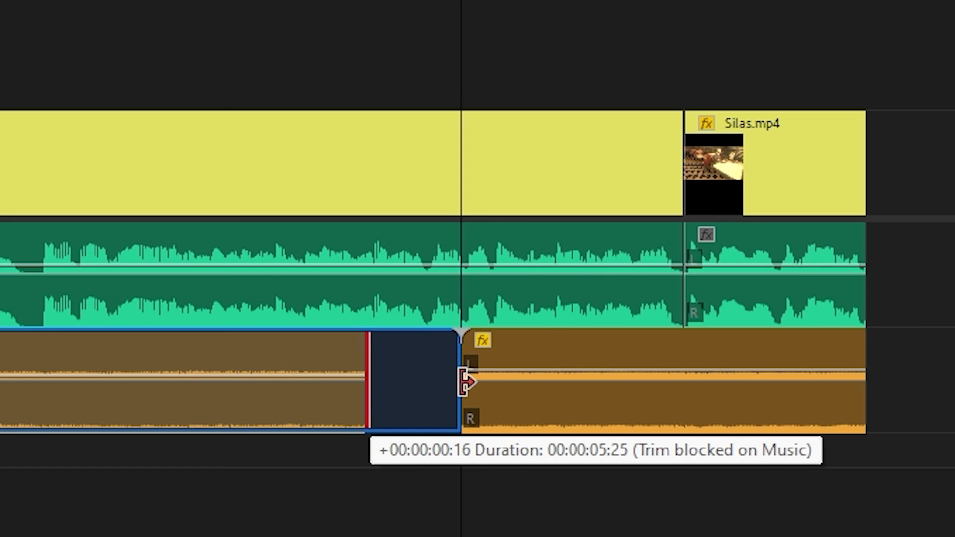
pyautogui.moveTo(443, 477); pyautogui.dragTo(443, 405)
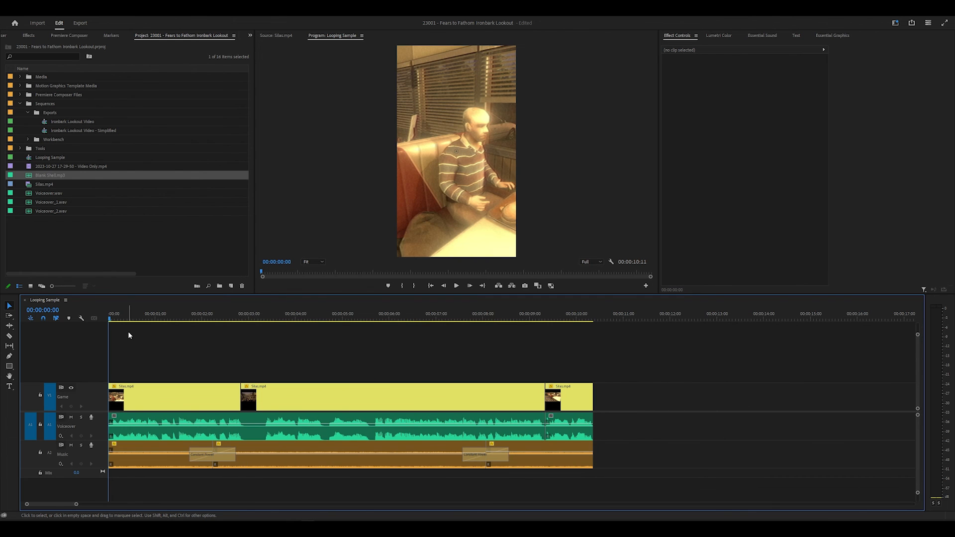
# Play the rearranged Looping Sample sequence from 00:00:00:00, stop playback and clear the clip selection.
pyautogui.press('space')
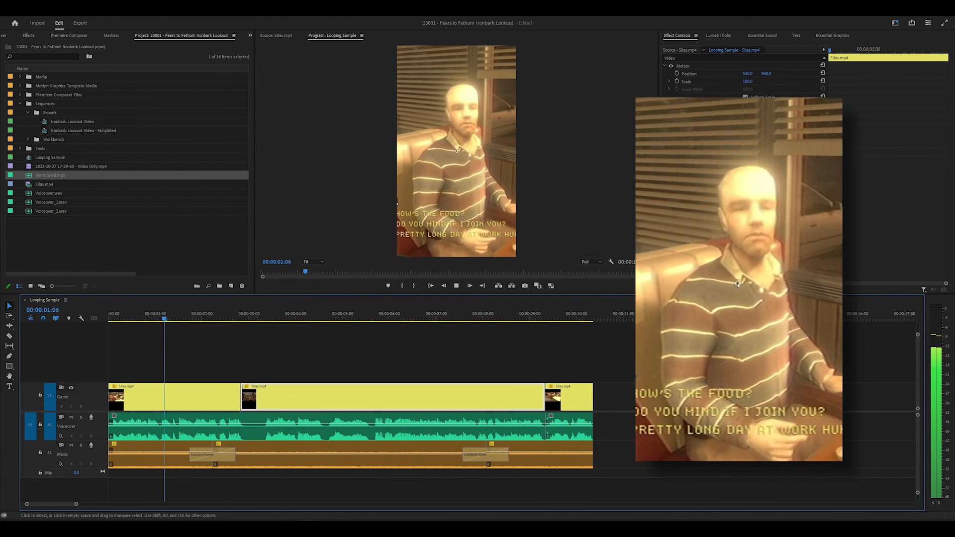
pyautogui.press('space')
pyautogui.click(686, 381)
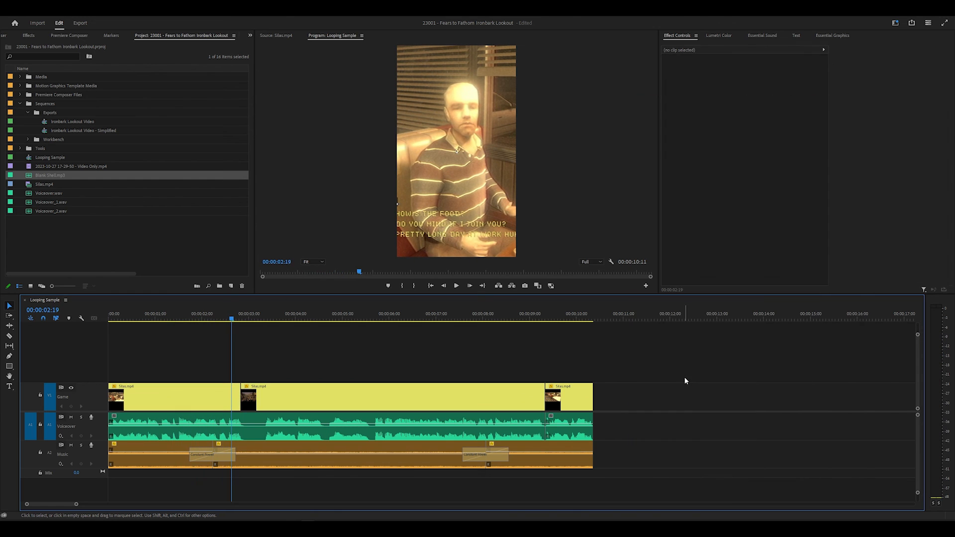